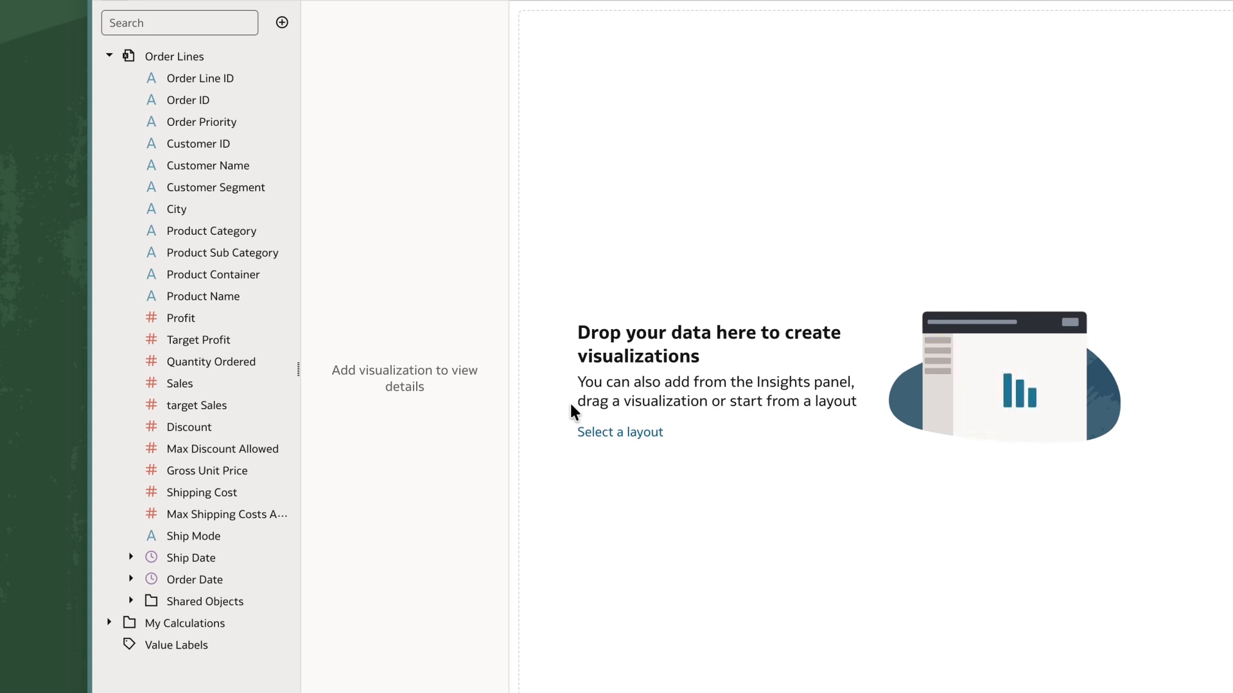
Create a table visualization from the Product Name, Quantity Ordered, Sales and Shipping Cost columns.
{"action": "left_click", "coordinate": [222, 286]}
{"action": "left_click", "coordinate": [202, 364], "text": "ctrl"}
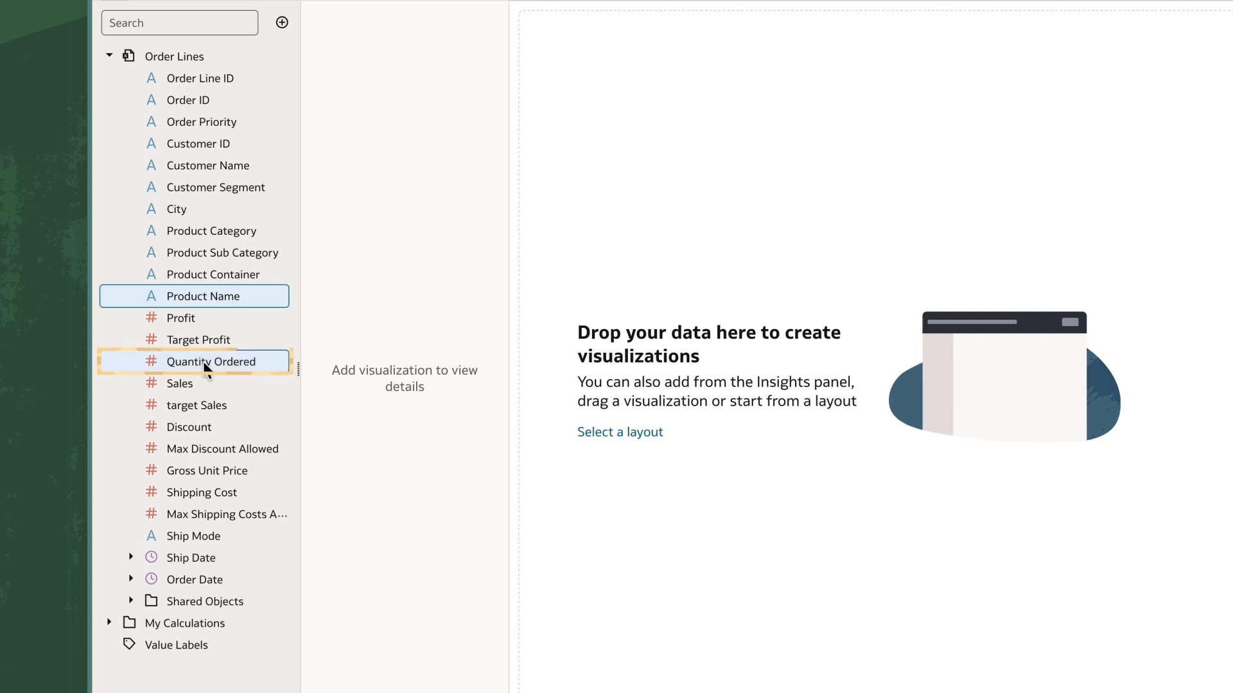
{"action": "left_click", "coordinate": [199, 382], "text": "ctrl"}
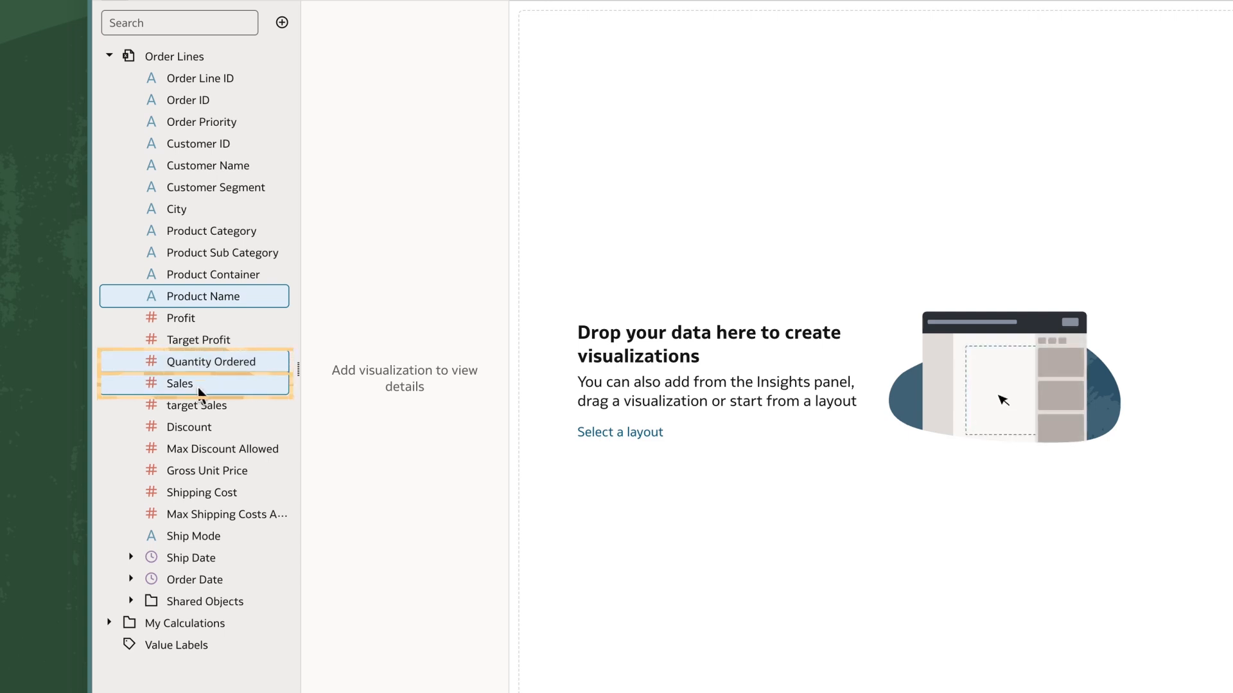
{"action": "left_click", "coordinate": [198, 491], "text": "ctrl"}
{"action": "right_click", "coordinate": [198, 491]}
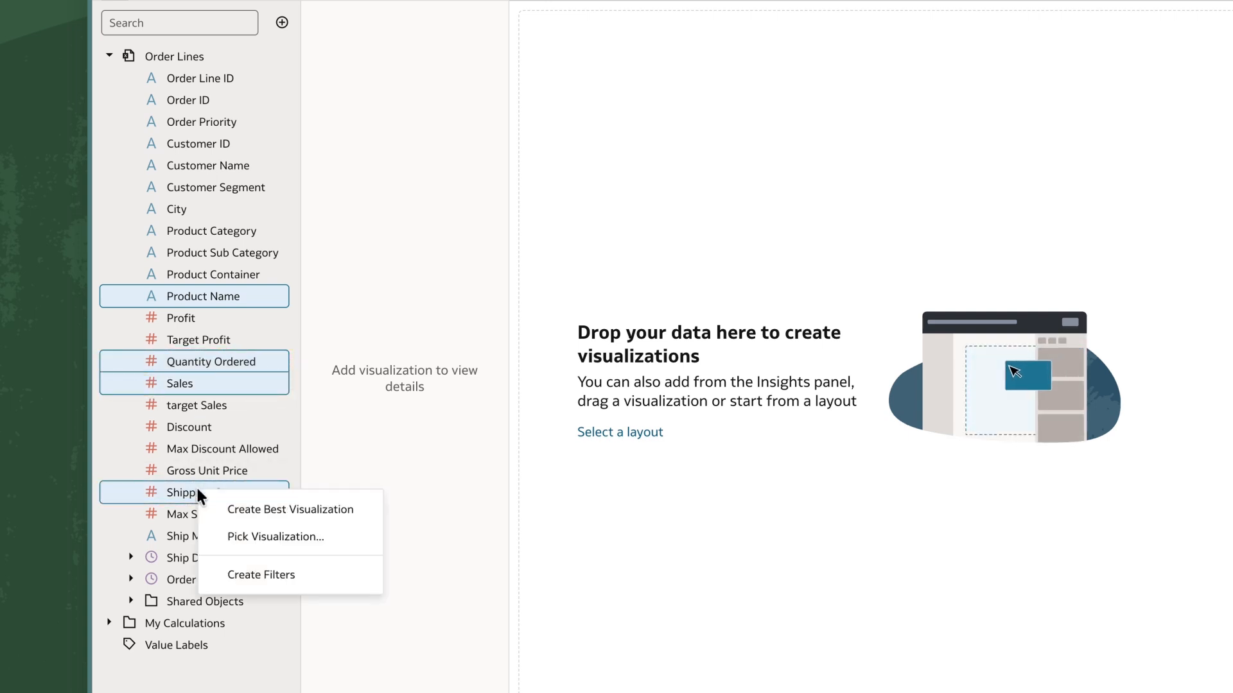
{"action": "left_click", "coordinate": [238, 535]}
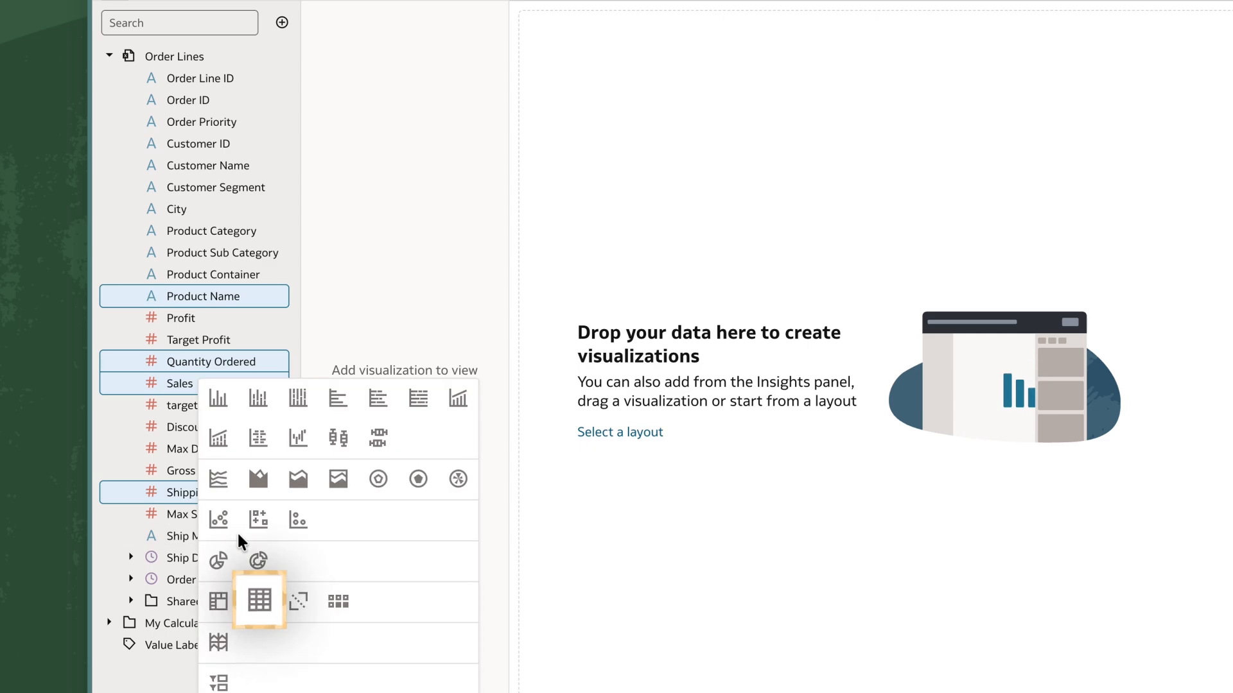
{"action": "left_click", "coordinate": [258, 600]}
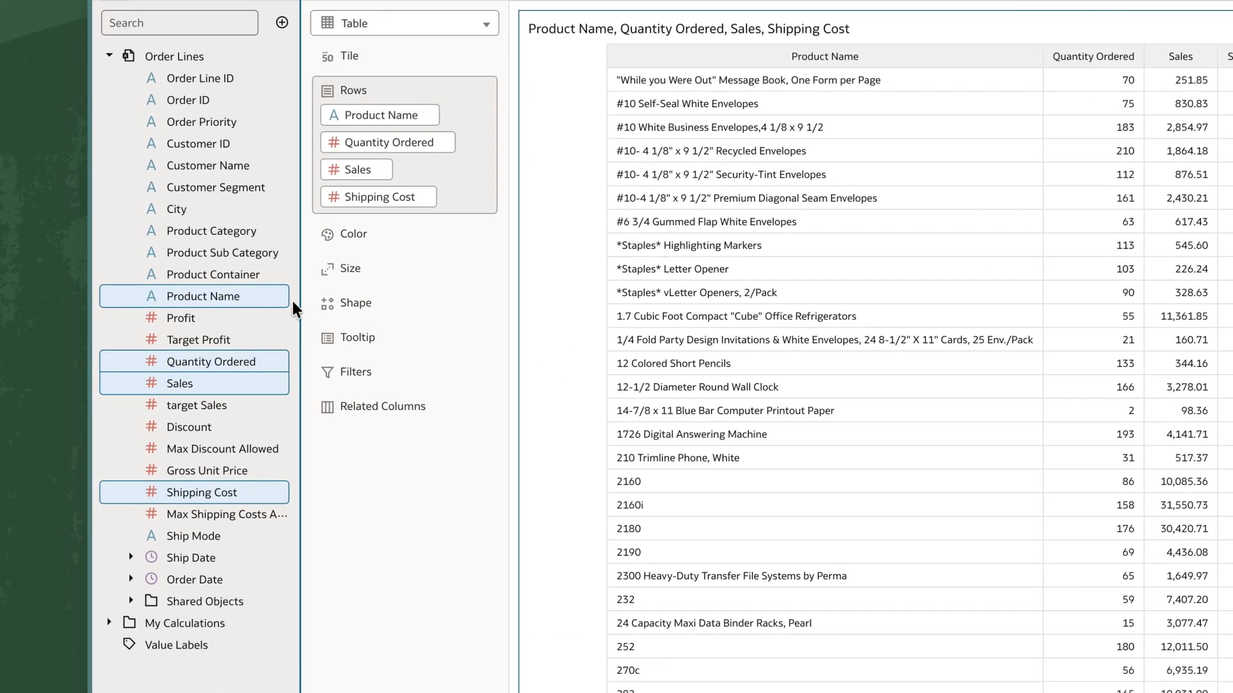
Add Product Sub Category and Product Category to the table's rows, placing Product Category first and Product Sub Category second.
{"action": "left_click", "coordinate": [196, 273]}
{"action": "left_click_drag", "start_coordinate": [230, 249], "coordinate": [374, 98]}
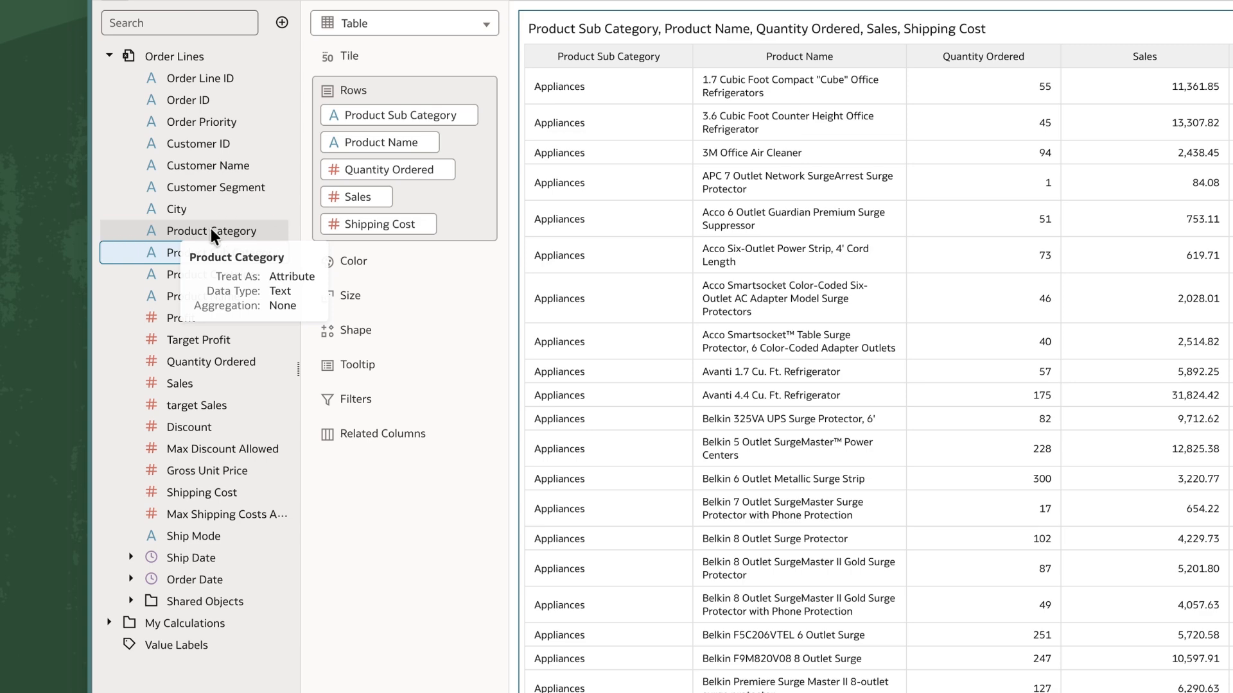
{"action": "left_click_drag", "start_coordinate": [204, 229], "coordinate": [366, 98]}
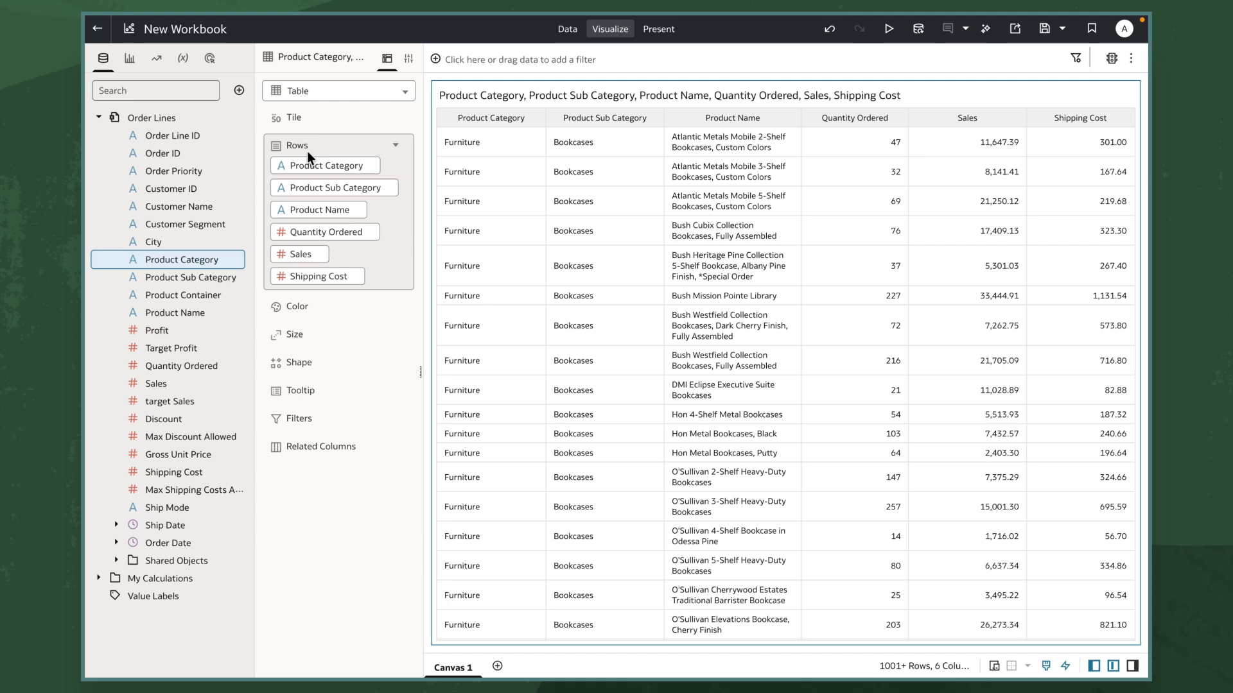
Hide the Product Category and Product Sub Category columns in the product table.
{"action": "right_click", "coordinate": [314, 162]}
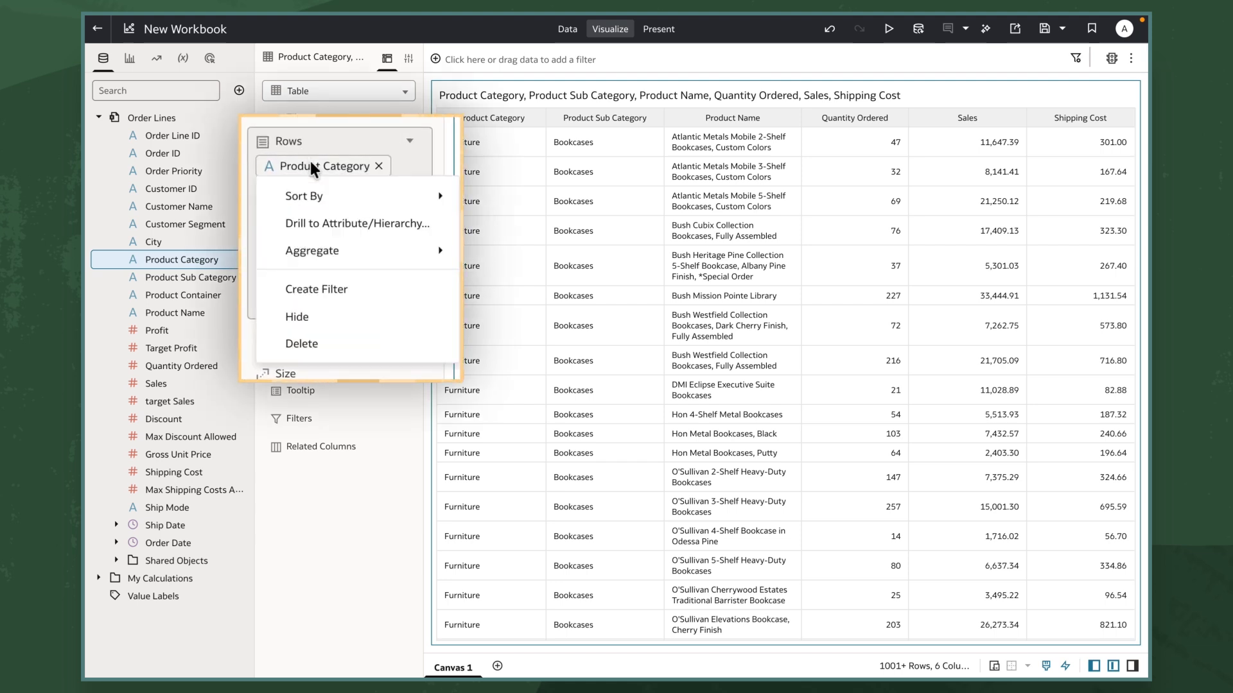
{"action": "left_click", "coordinate": [315, 317]}
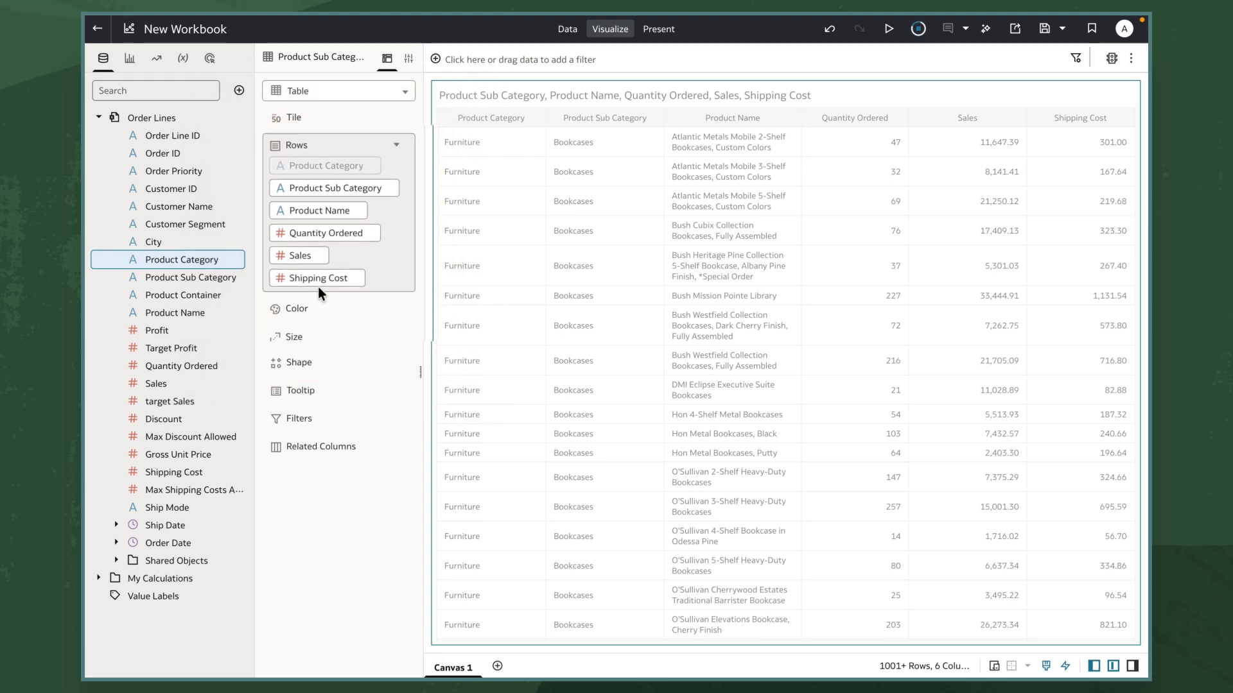
{"action": "right_click", "coordinate": [322, 190]}
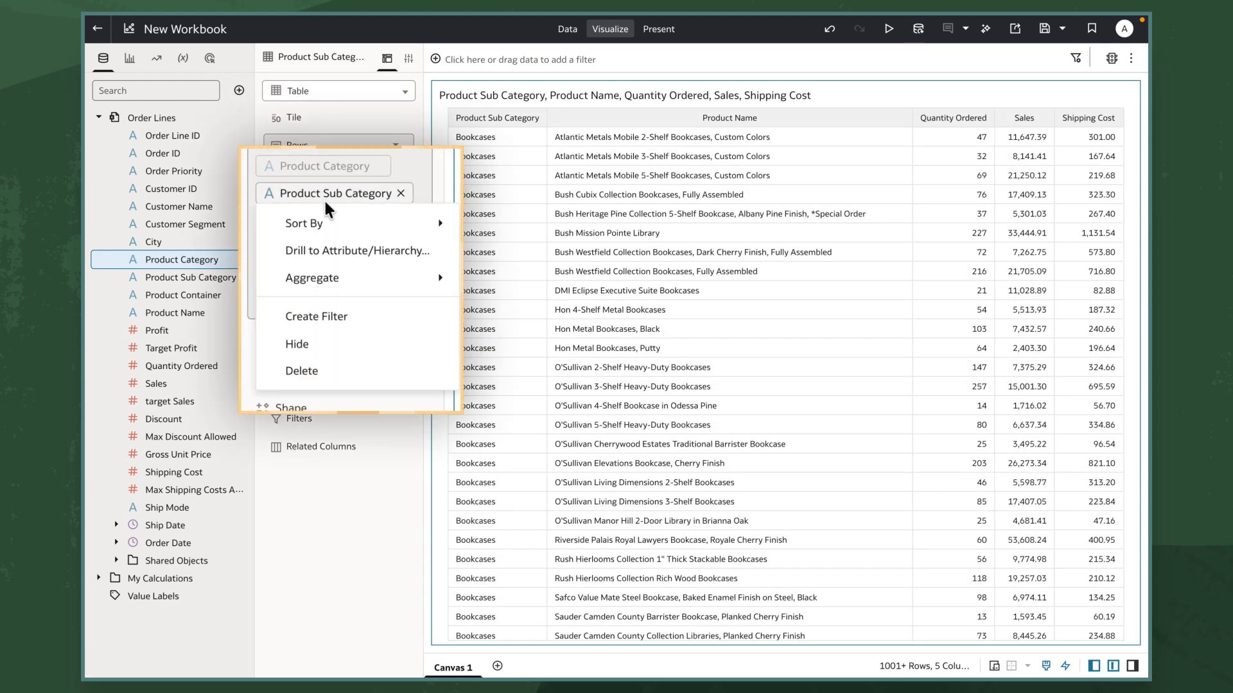
{"action": "left_click", "coordinate": [320, 345]}
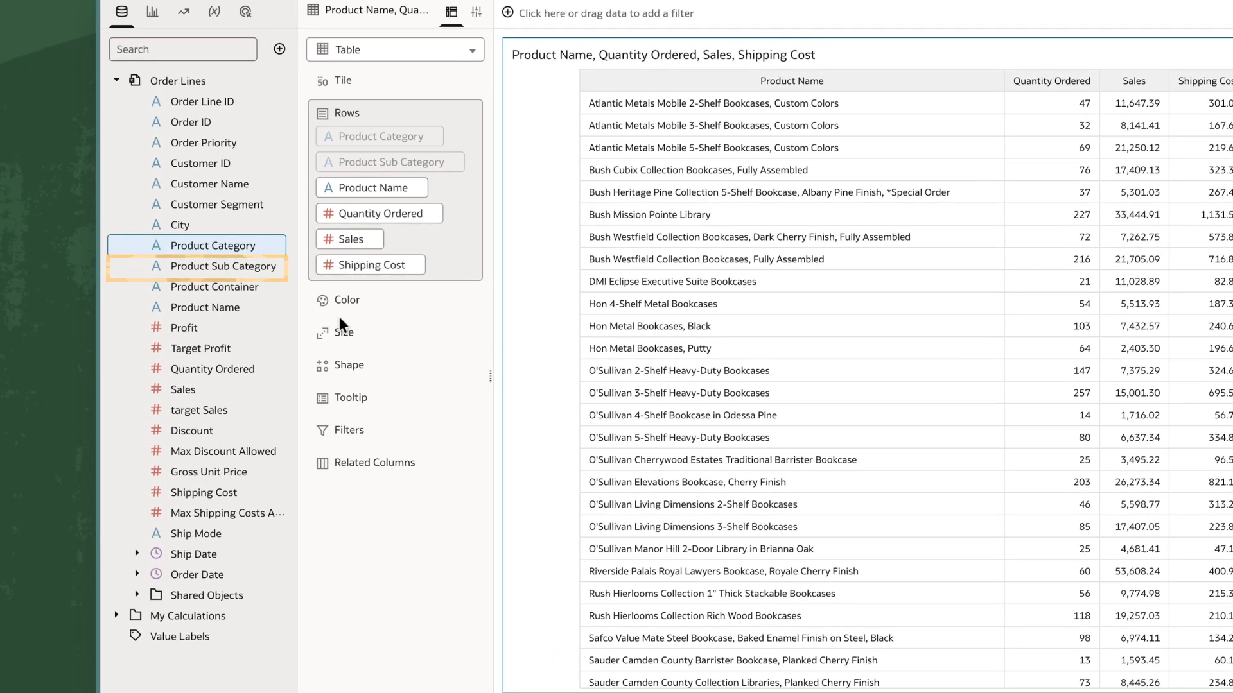
Create a second table visualization from the Product Sub Category and Sales columns.
{"action": "left_click", "coordinate": [247, 273]}
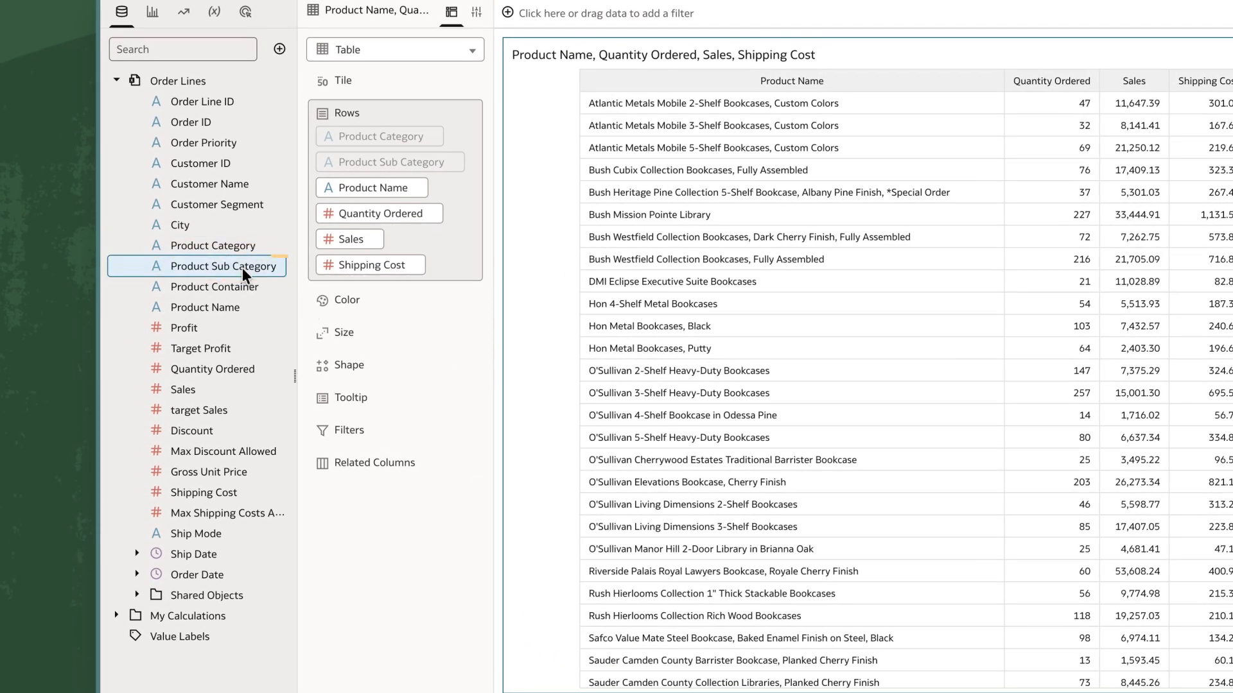
{"action": "right_click", "coordinate": [193, 390]}
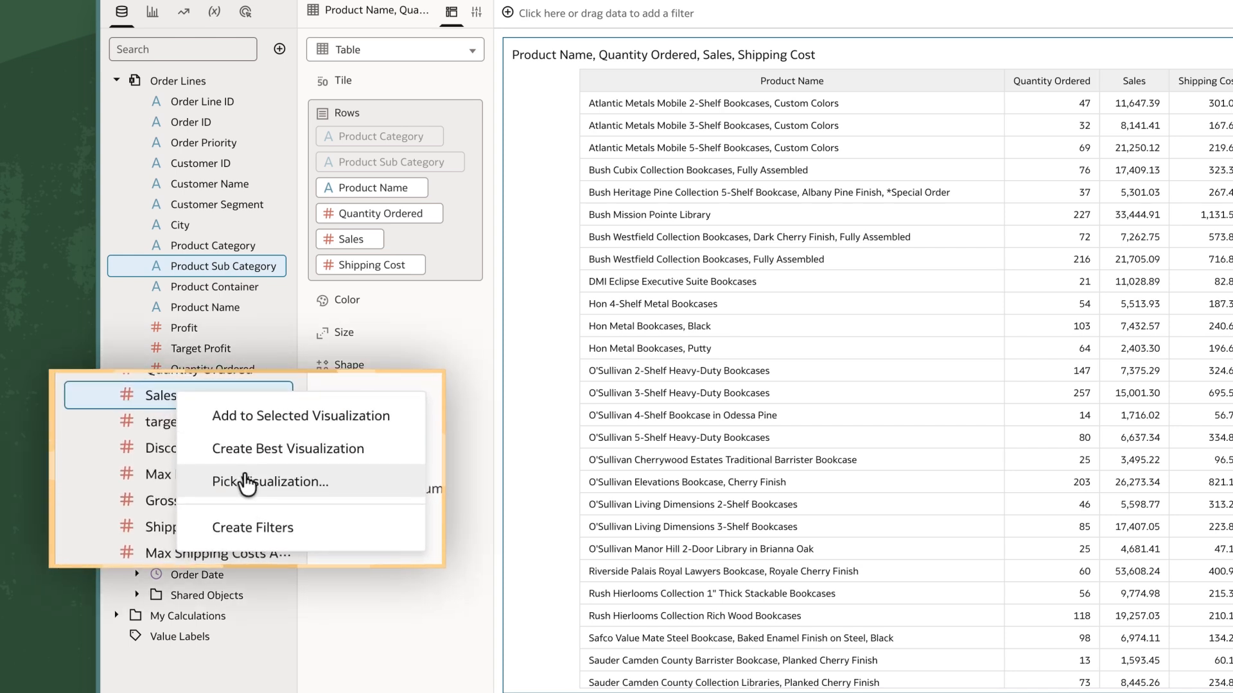
{"action": "left_click", "coordinate": [249, 462]}
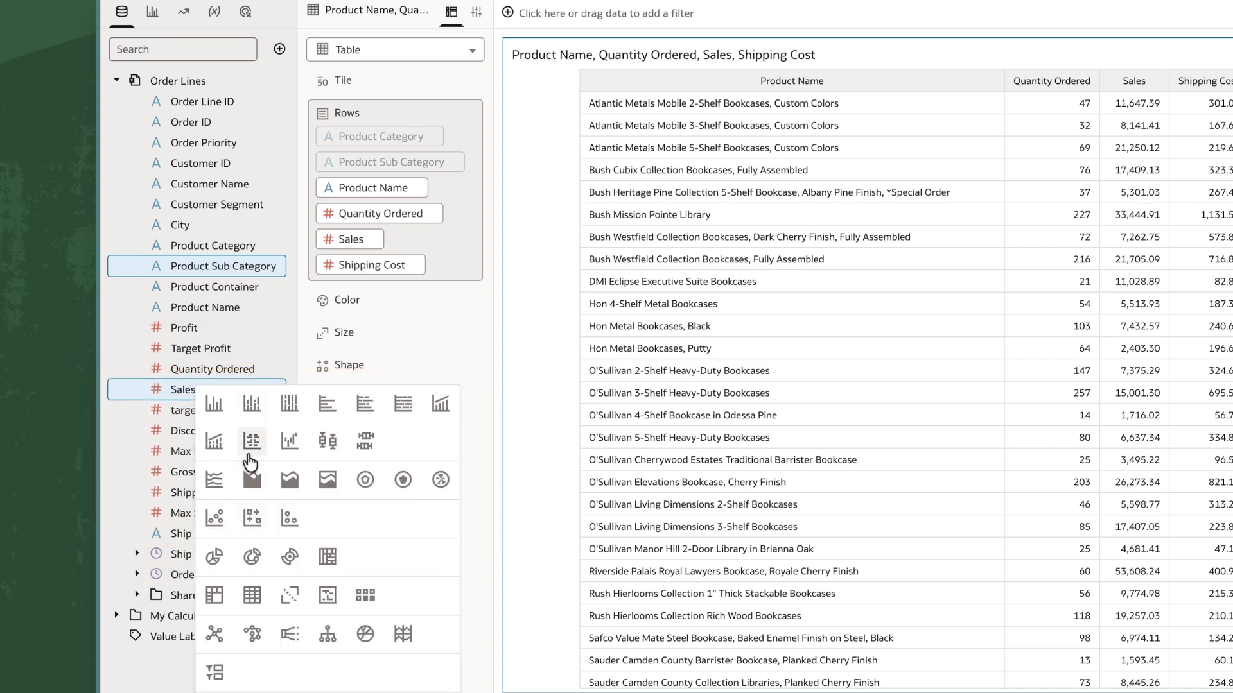
{"action": "left_click", "coordinate": [249, 590]}
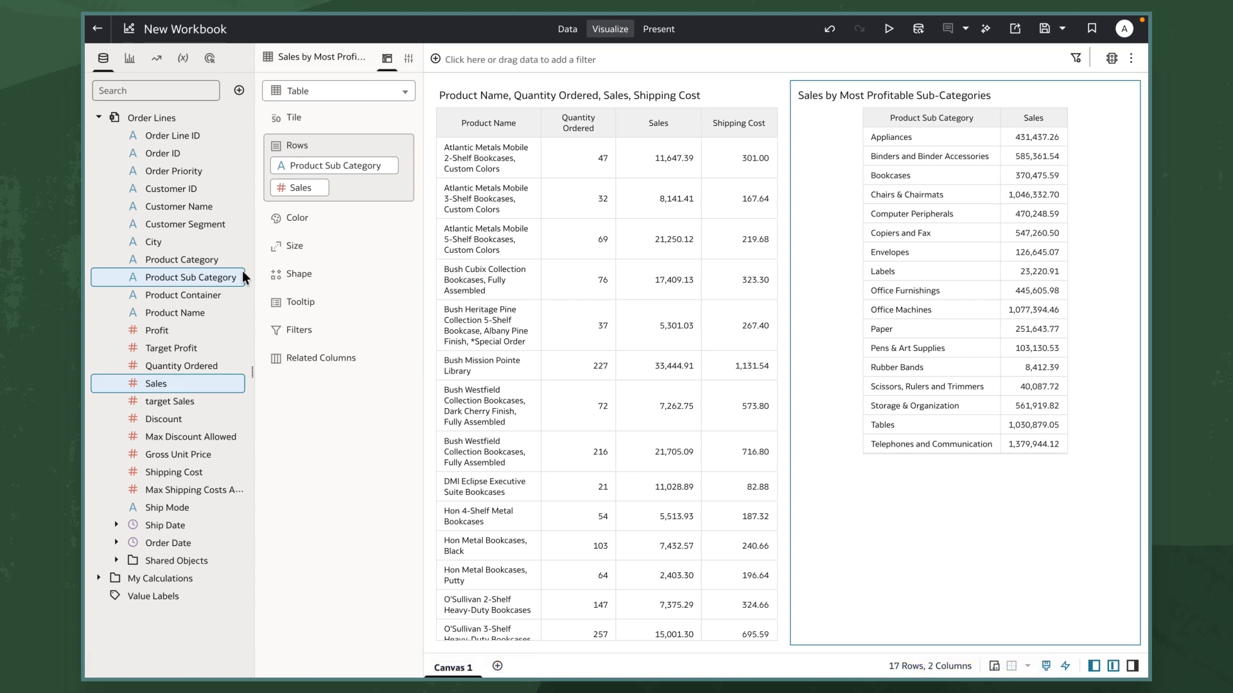
Add Profit to the sub-category sales table as a hidden column that sorts the rows from highest to lowest profit.
{"action": "left_click_drag", "start_coordinate": [183, 323], "coordinate": [348, 198]}
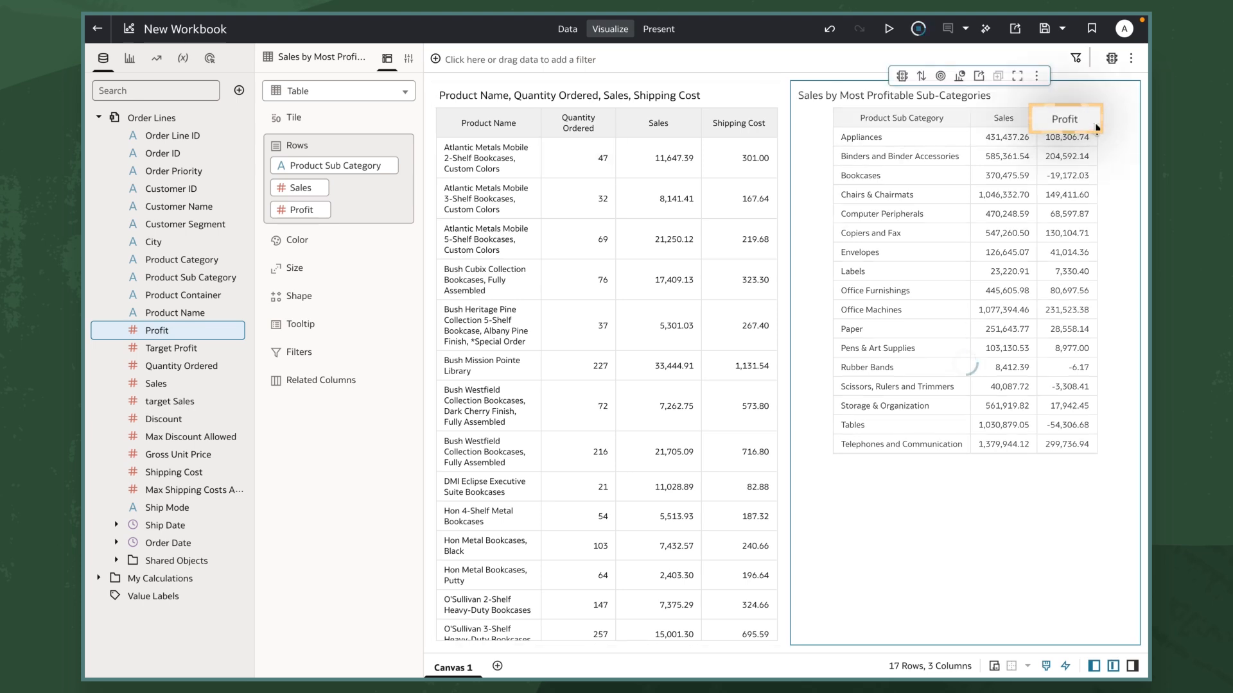
{"action": "left_click", "coordinate": [1096, 125]}
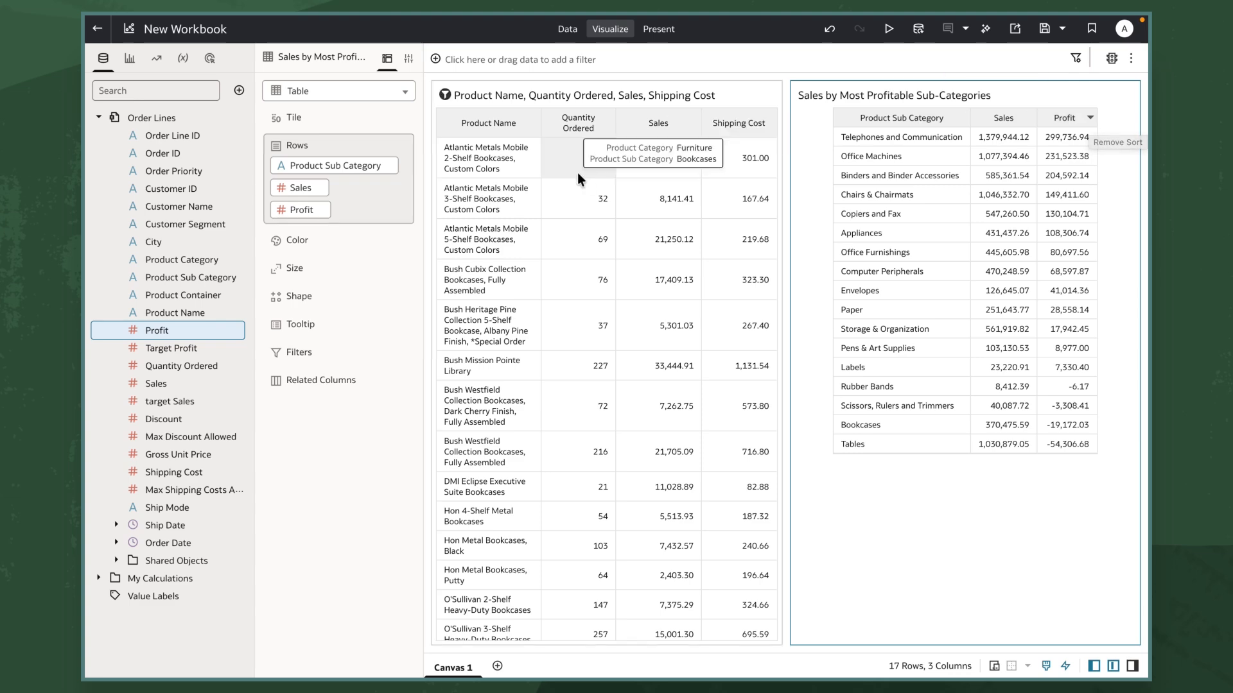
{"action": "right_click", "coordinate": [296, 213]}
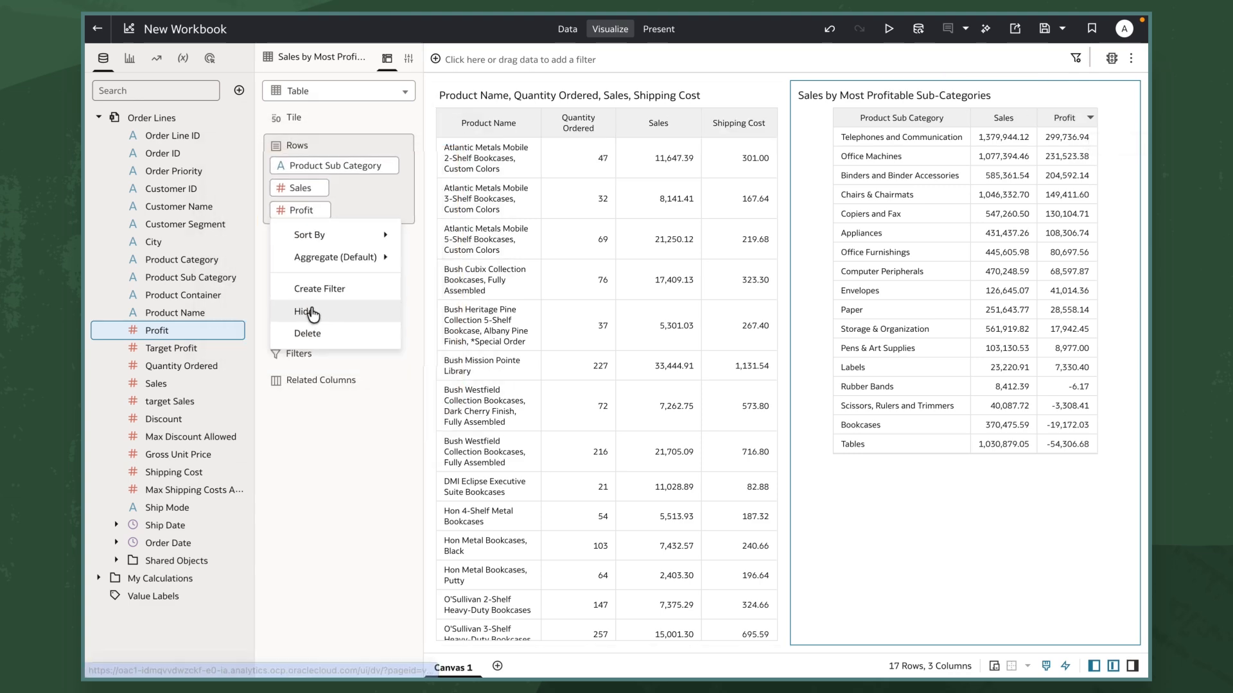
{"action": "left_click", "coordinate": [310, 307]}
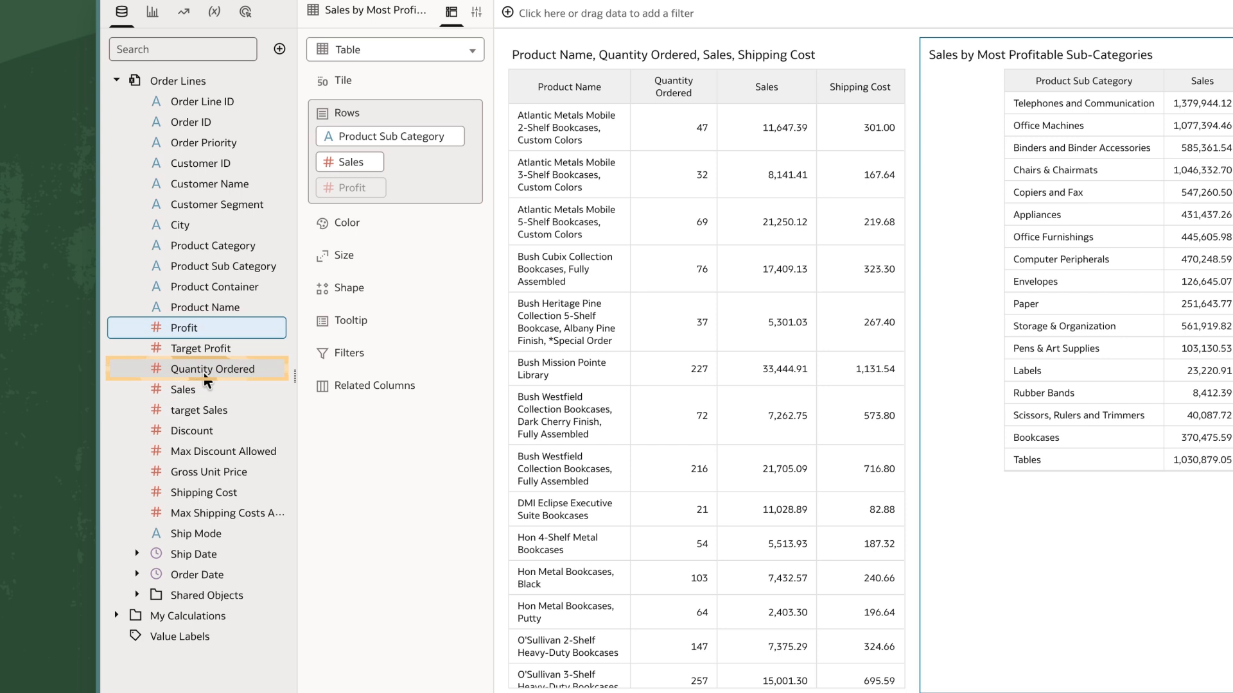
Create a horizontal bar chart of Quantity Ordered by Product Category, colored by Product Sub Category.
{"action": "left_click", "coordinate": [207, 377]}
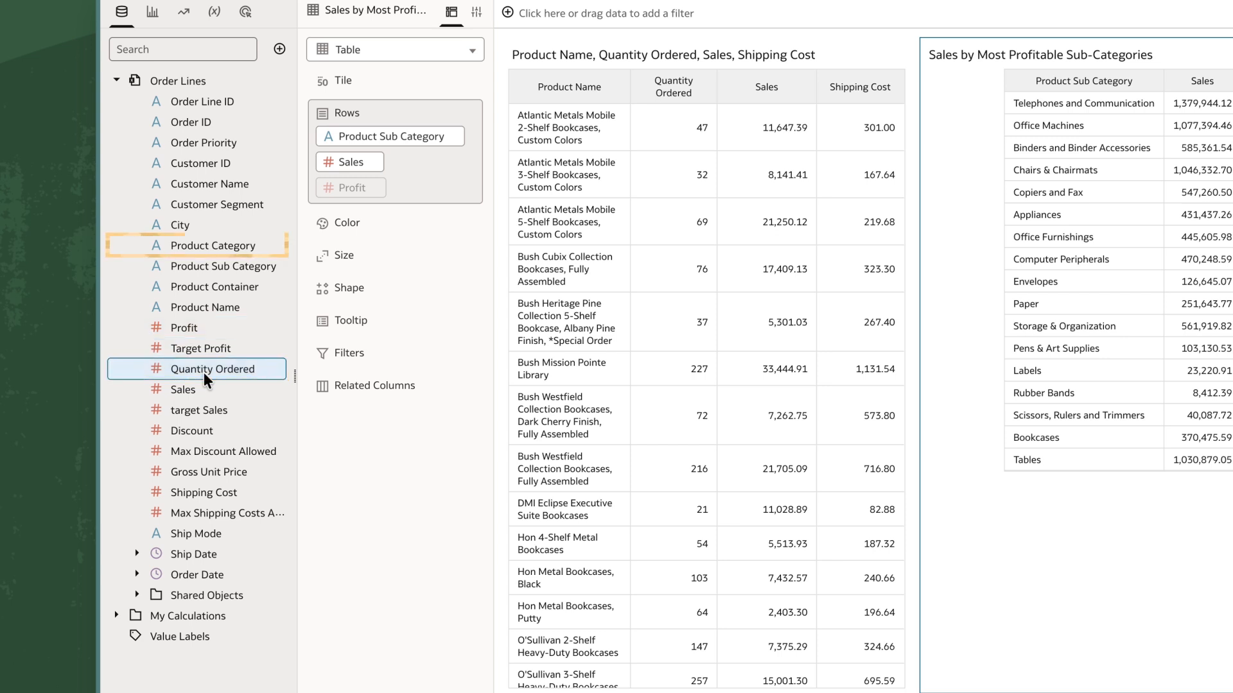
{"action": "left_click", "coordinate": [221, 247], "text": "ctrl"}
{"action": "right_click", "coordinate": [225, 248]}
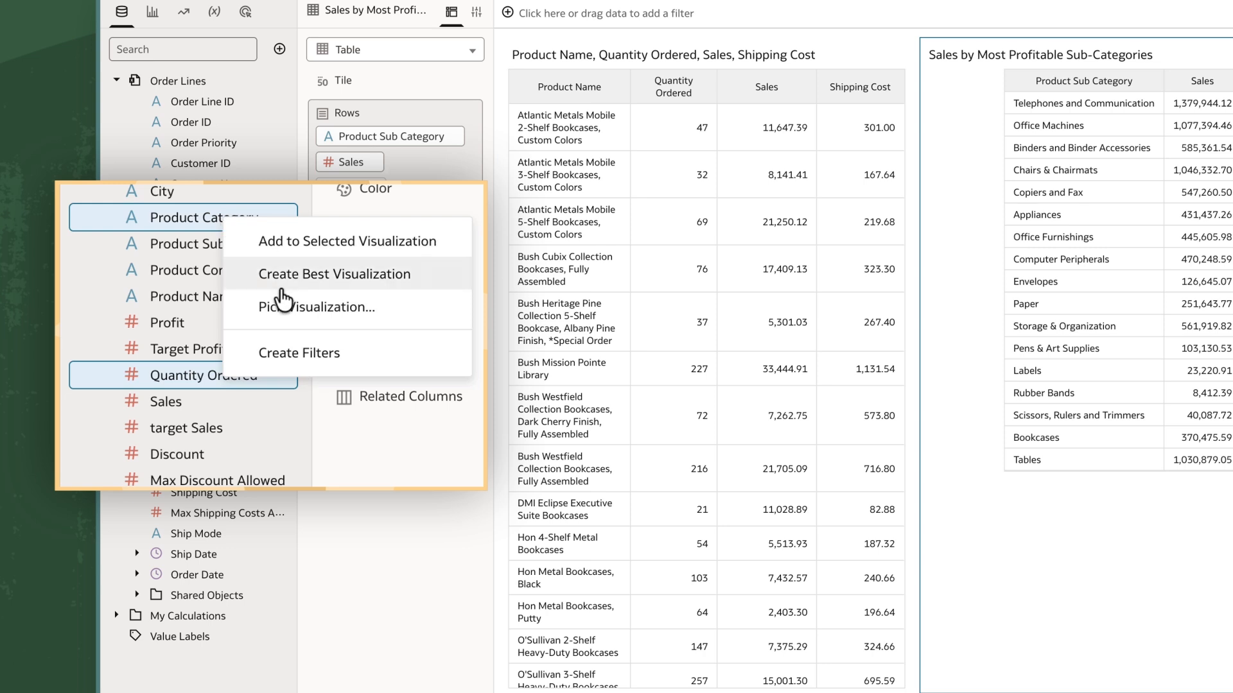
{"action": "left_click", "coordinate": [282, 307]}
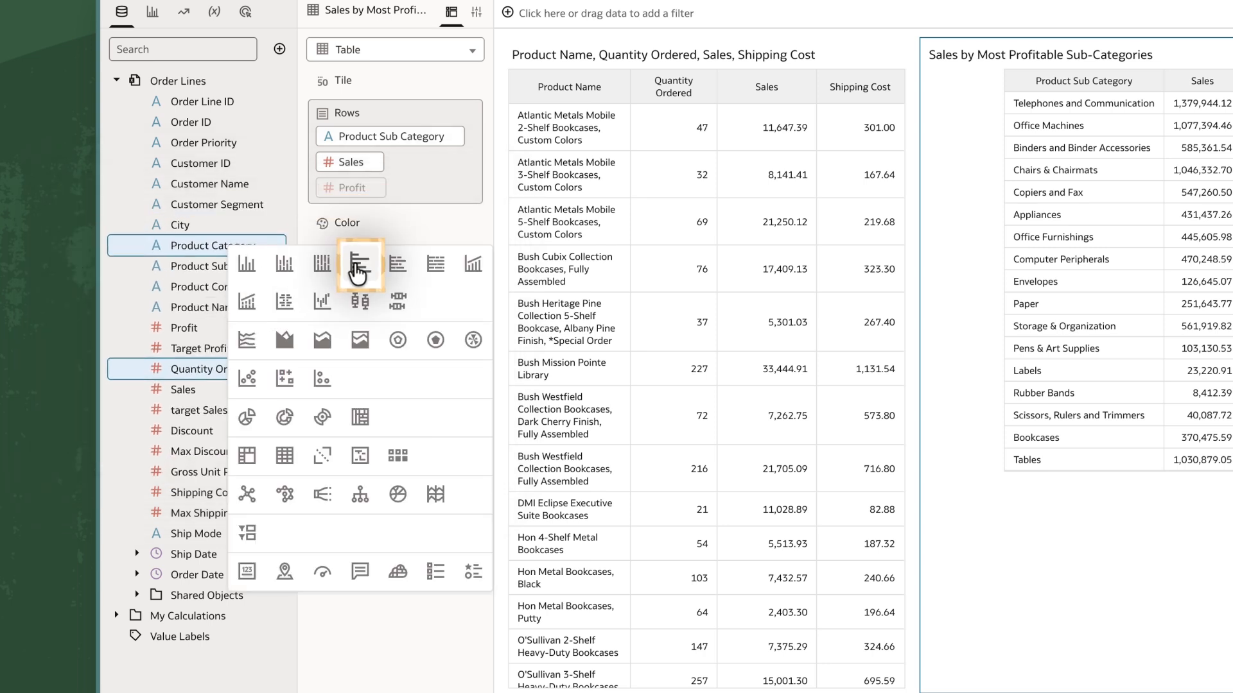
{"action": "left_click", "coordinate": [358, 265]}
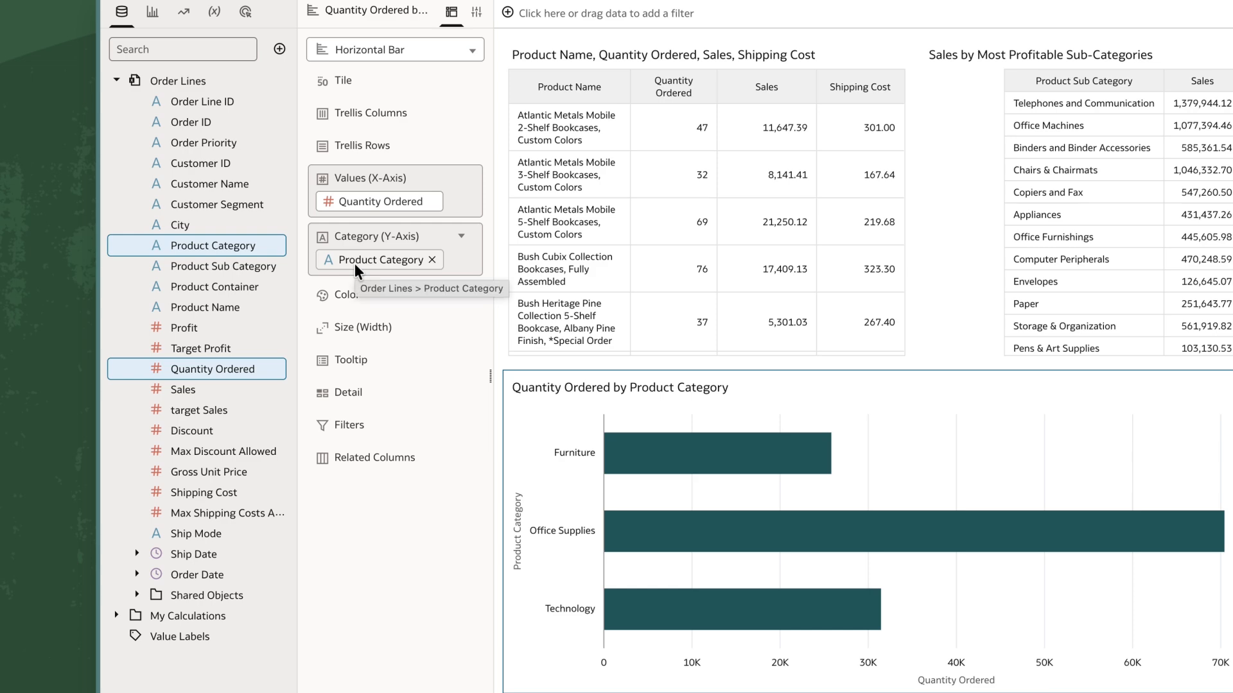
{"action": "left_click", "coordinate": [250, 267]}
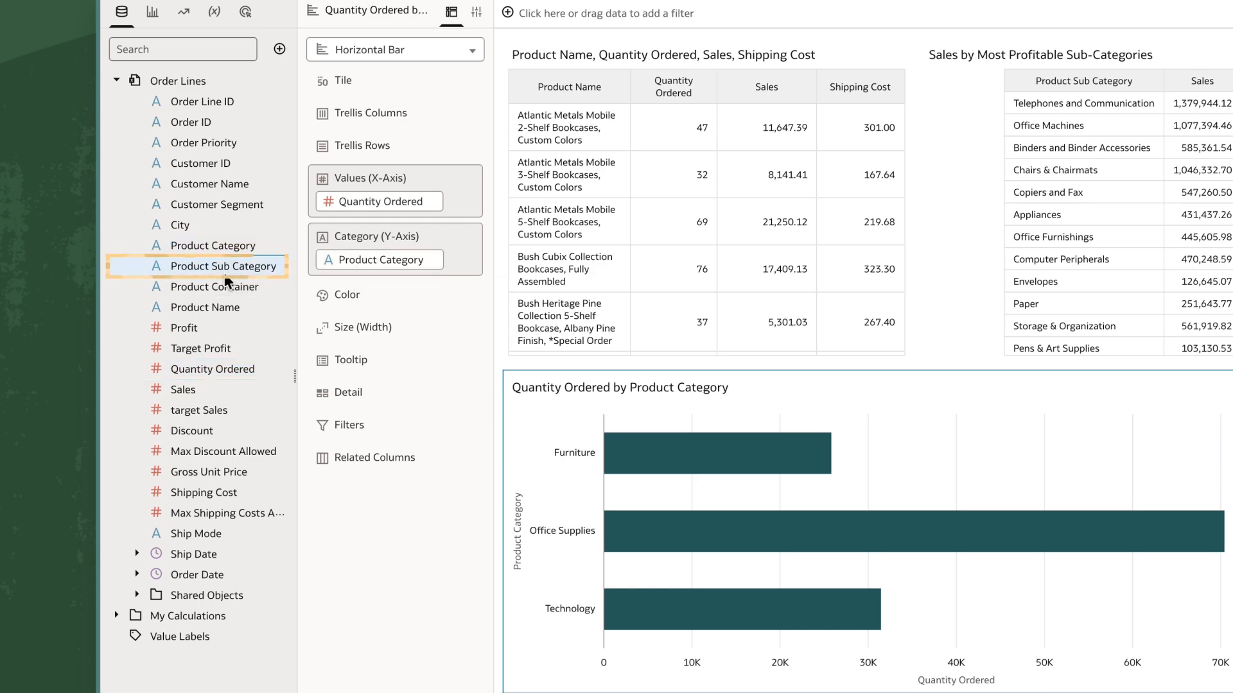
{"action": "left_click_drag", "start_coordinate": [344, 293], "coordinate": [368, 297]}
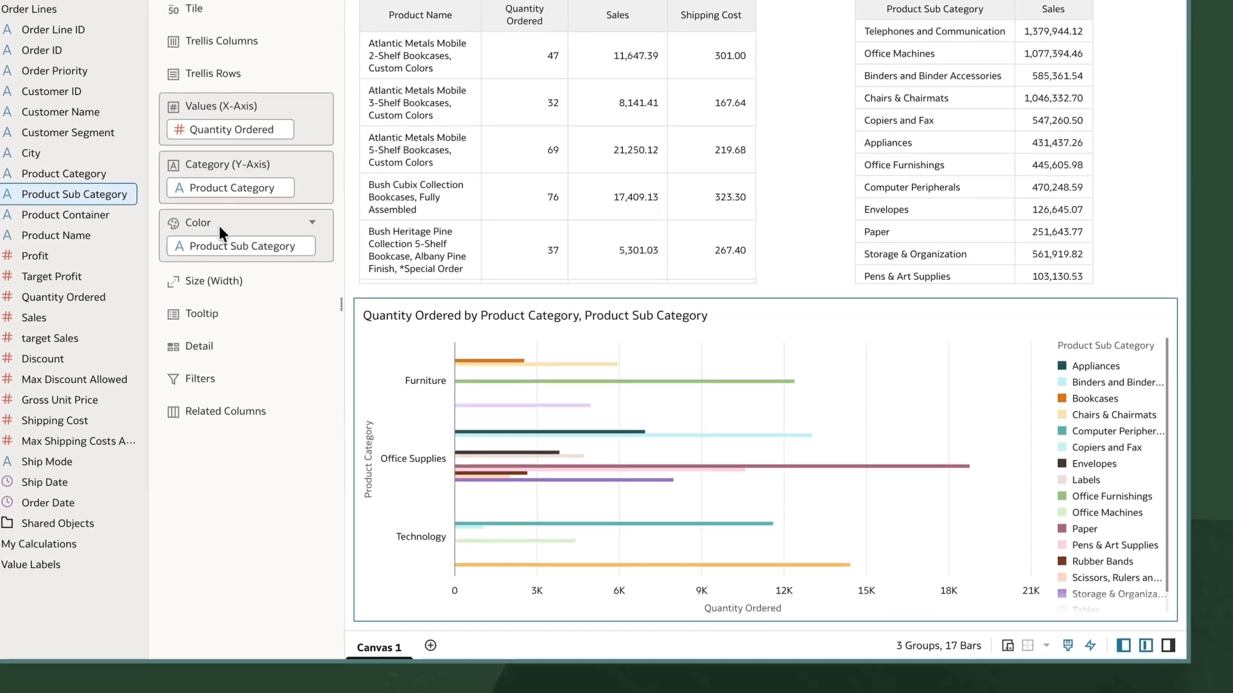
Sort the bar chart by Quantity Ordered from high to low.
{"action": "right_click", "coordinate": [766, 345]}
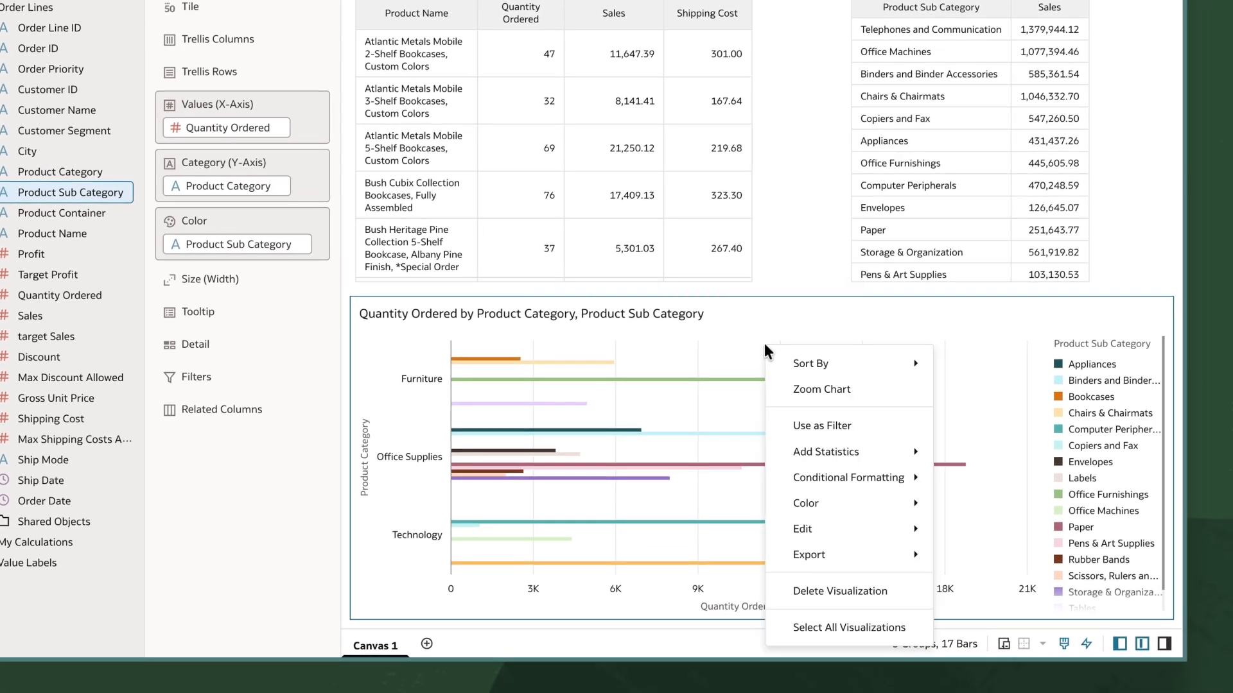
{"action": "mouse_move", "coordinate": [812, 366]}
{"action": "mouse_move", "coordinate": [983, 361]}
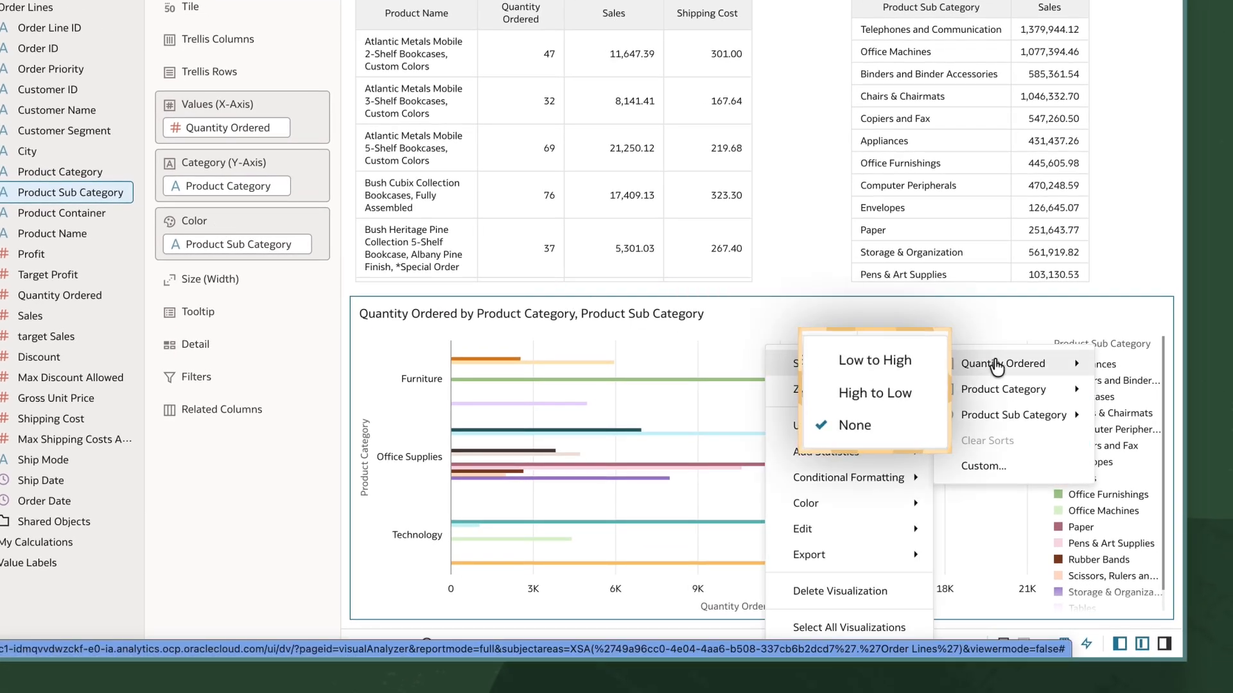
{"action": "left_click", "coordinate": [877, 395]}
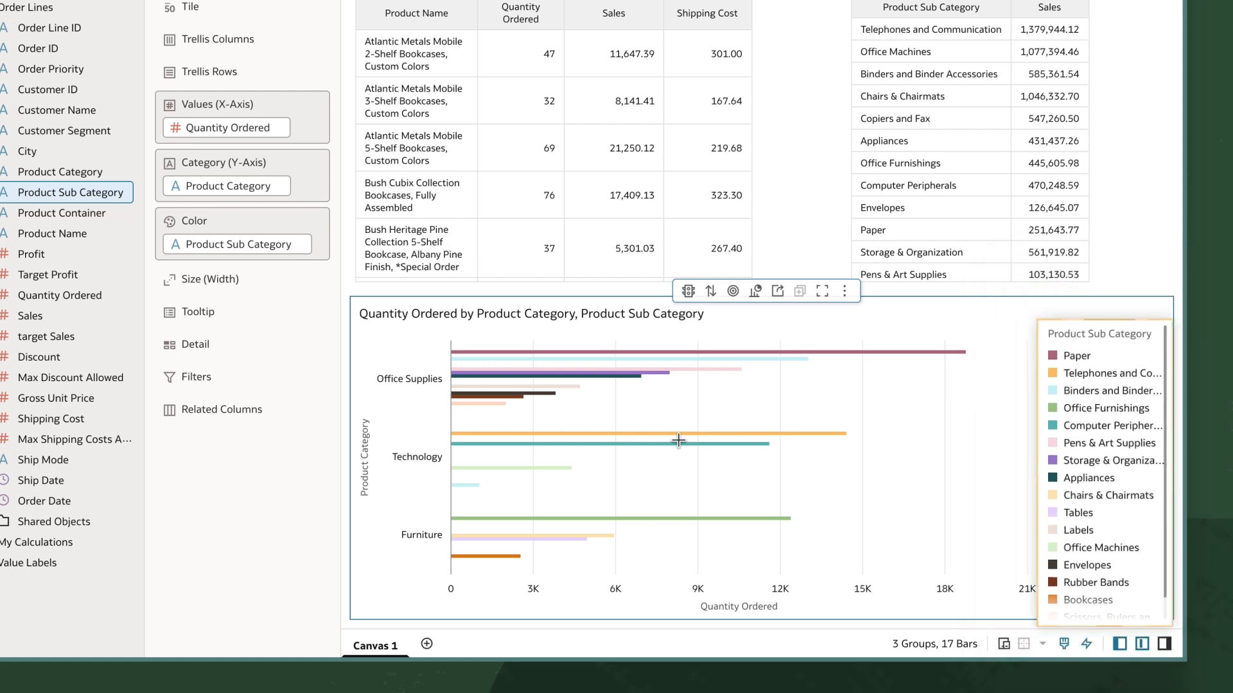
Hide Product Sub Category in the bar chart's color grouping and inspect the tooltips of the individual bars.
{"action": "right_click", "coordinate": [259, 248]}
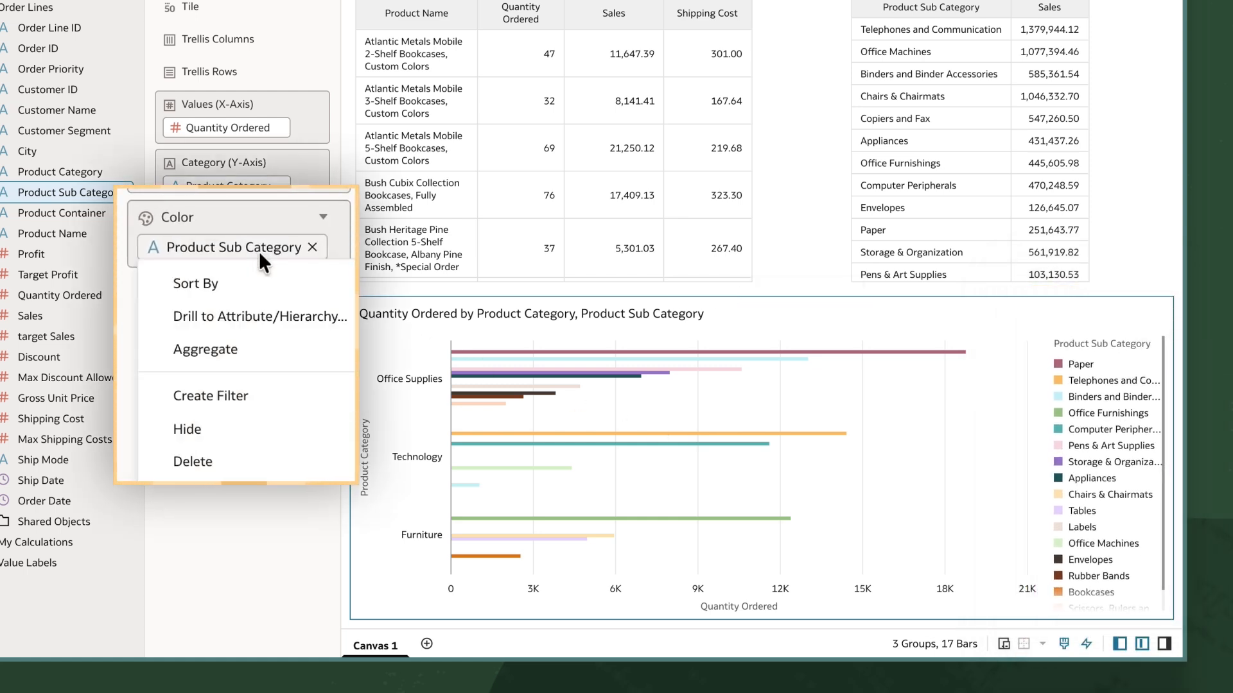
{"action": "left_click", "coordinate": [205, 428]}
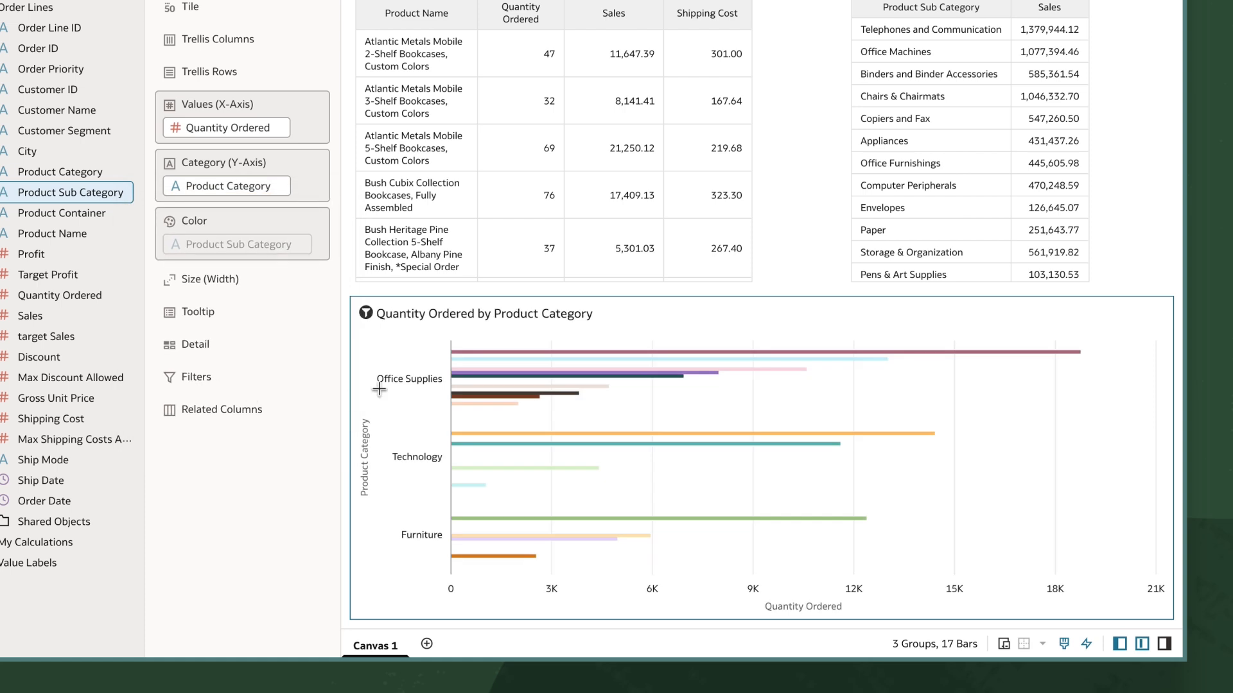
{"action": "mouse_move", "coordinate": [435, 336]}
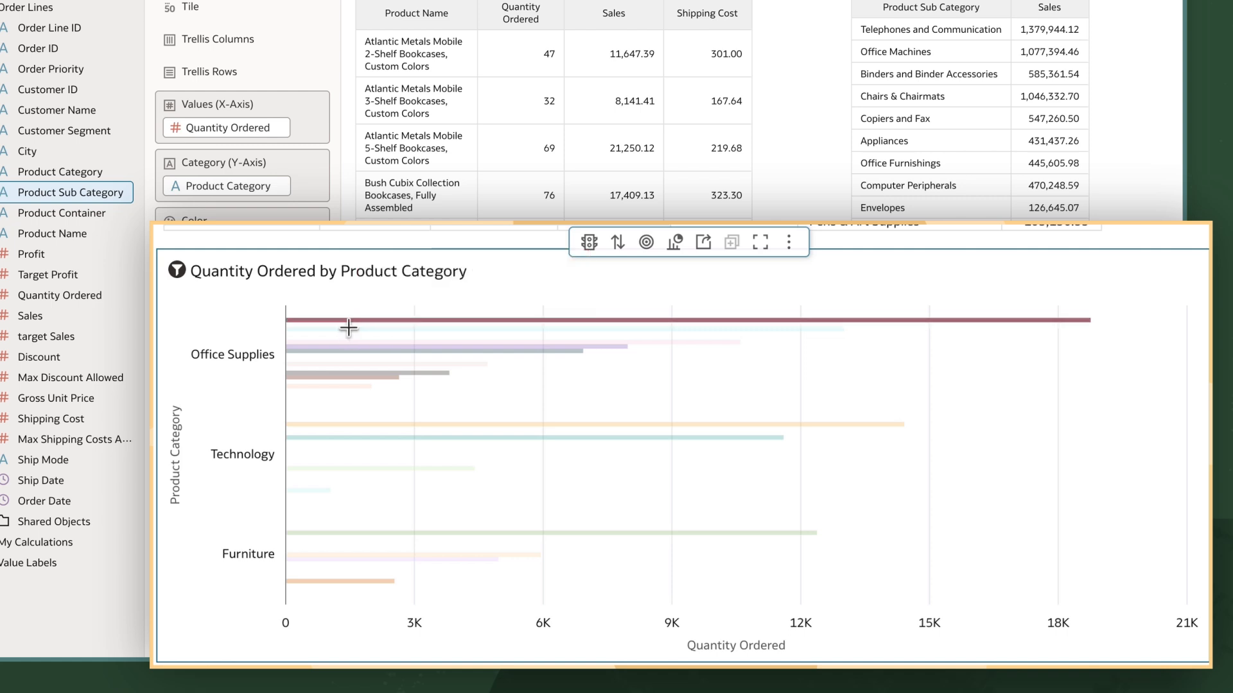
{"action": "mouse_move", "coordinate": [349, 343]}
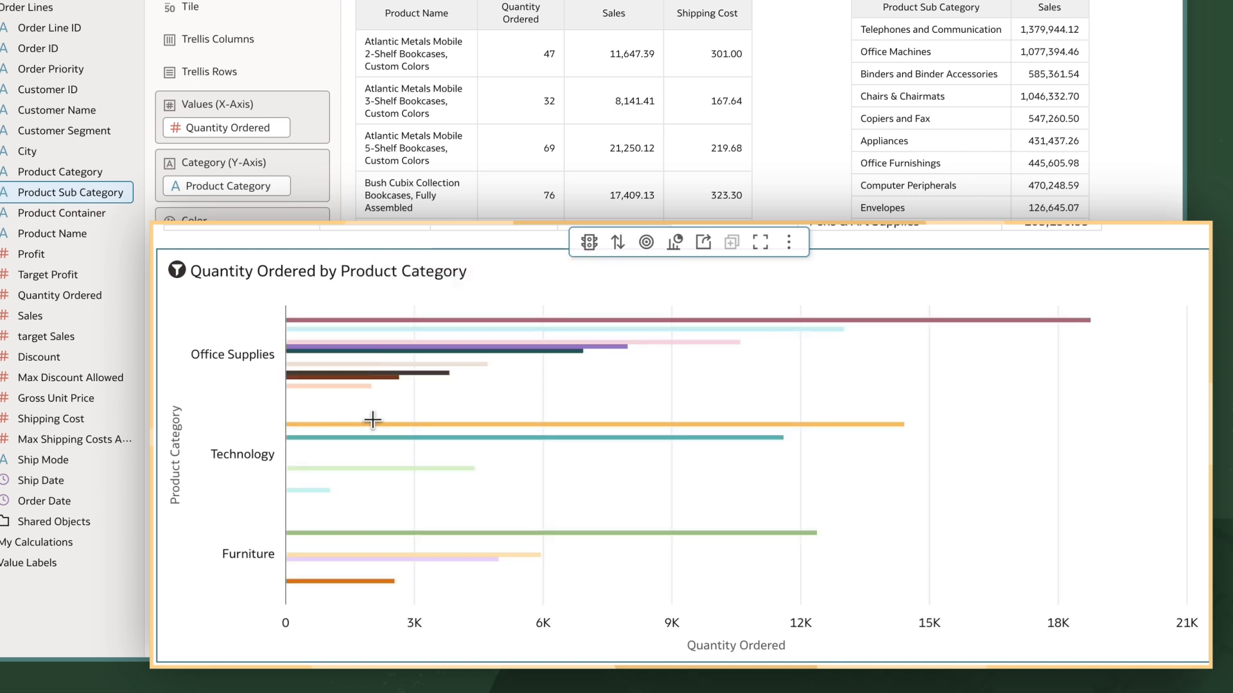
{"action": "mouse_move", "coordinate": [376, 434]}
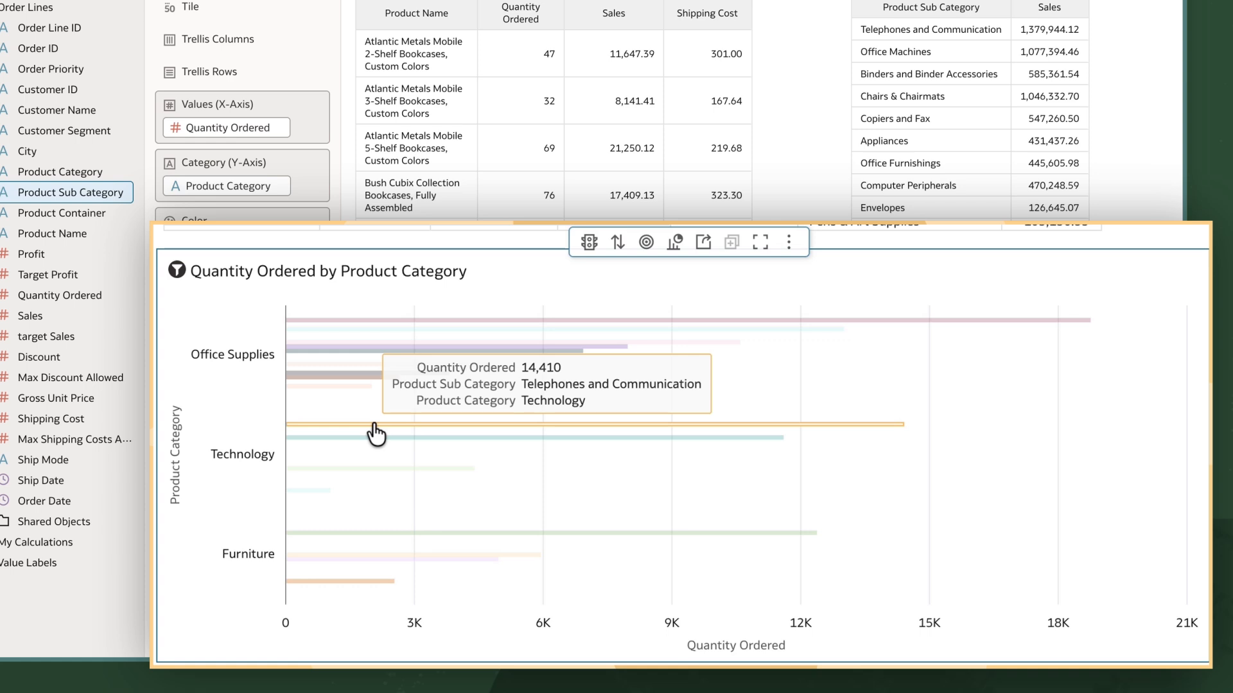